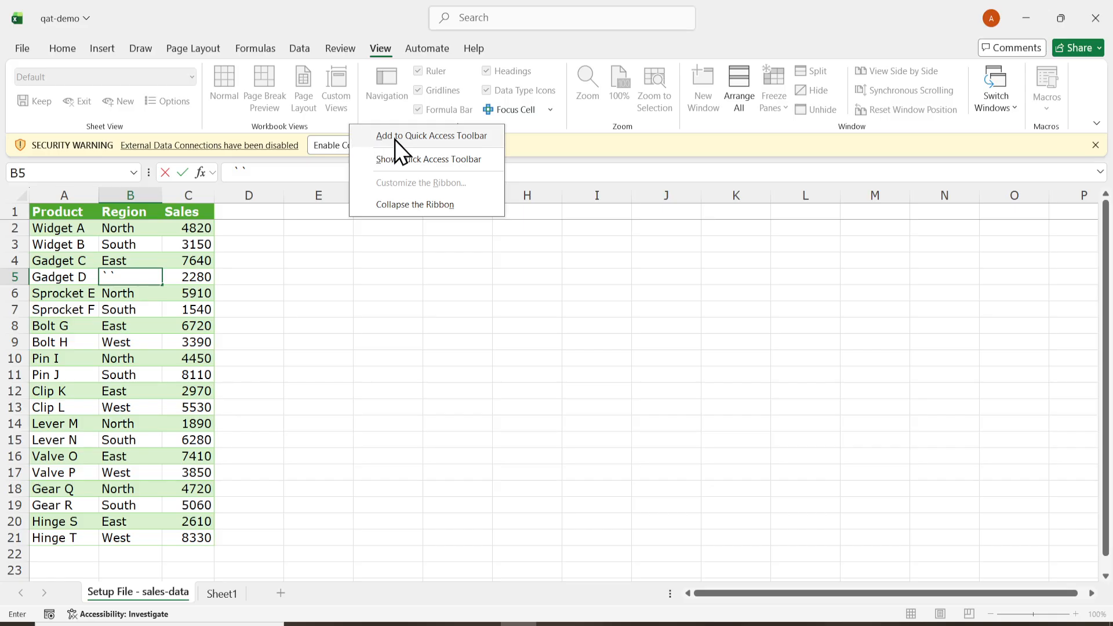
- Show the Quick Access Toolbar and hide it again
left_click(408, 162)
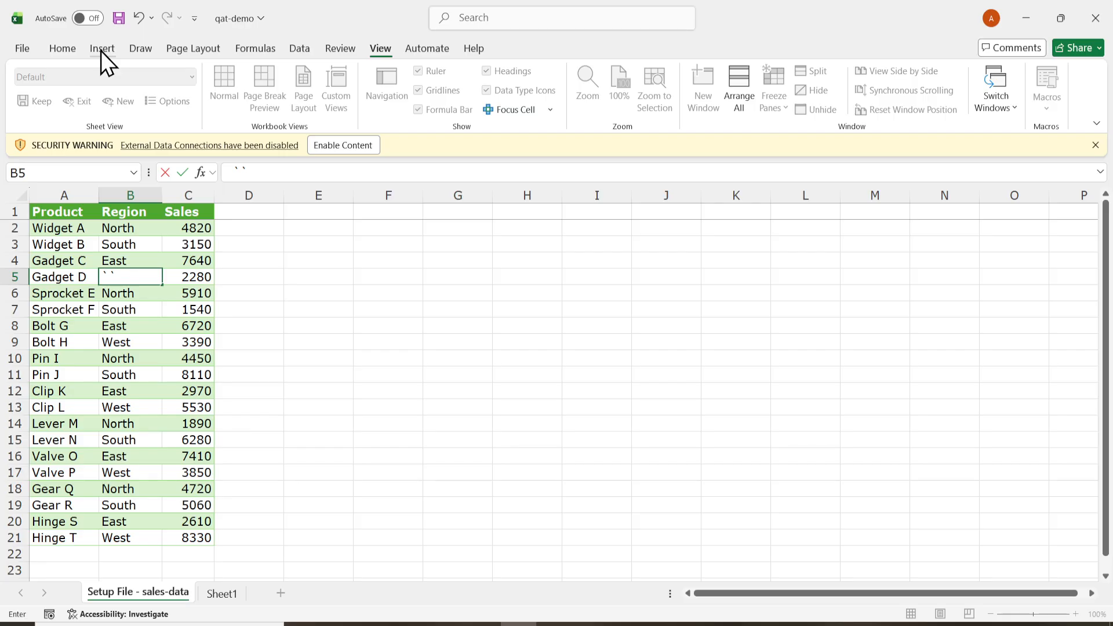
right_click(46, 22)
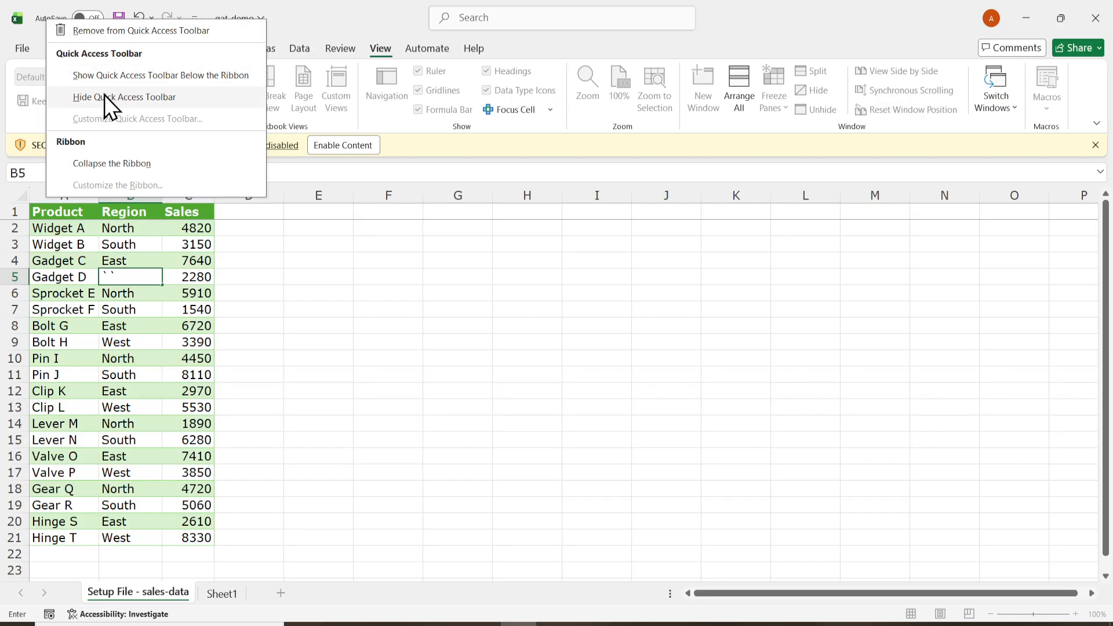
right_click(40, 19)
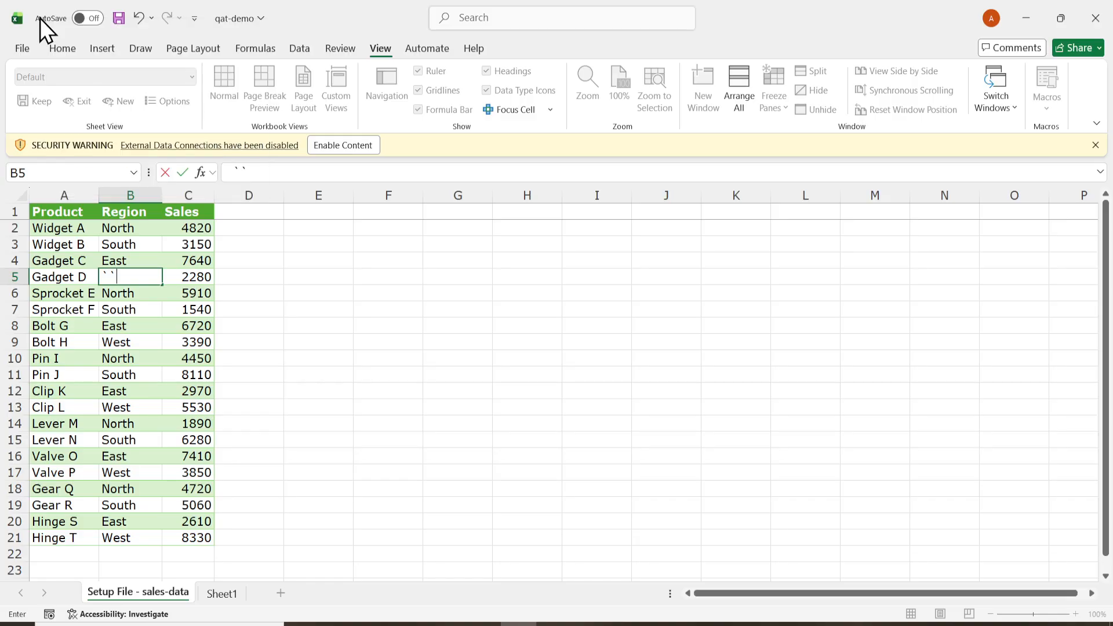
right_click(40, 18)
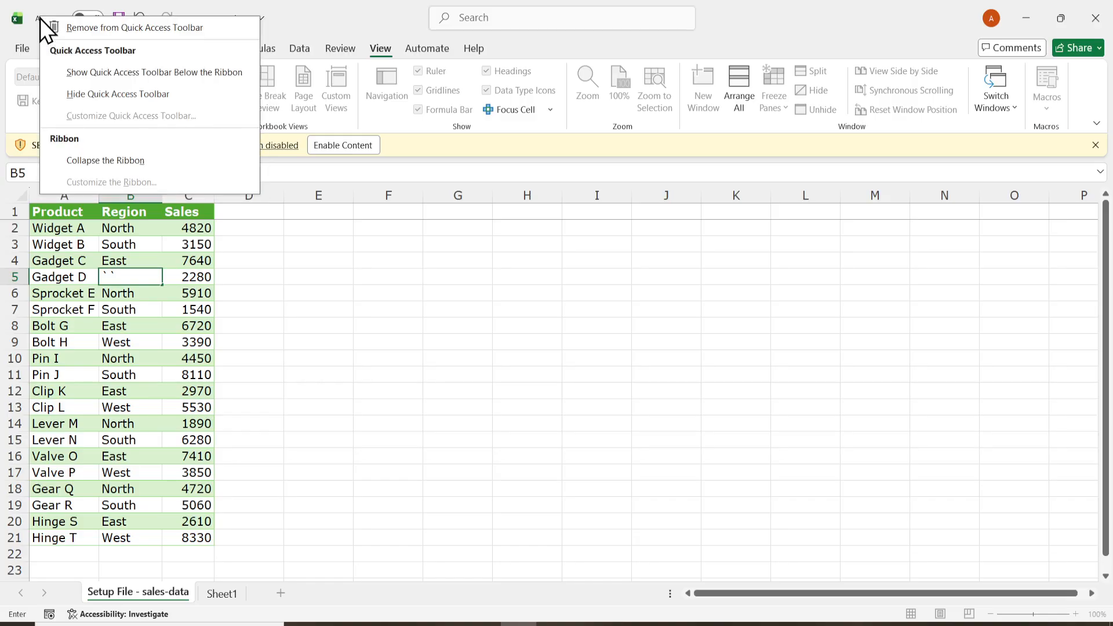
left_click(92, 98)
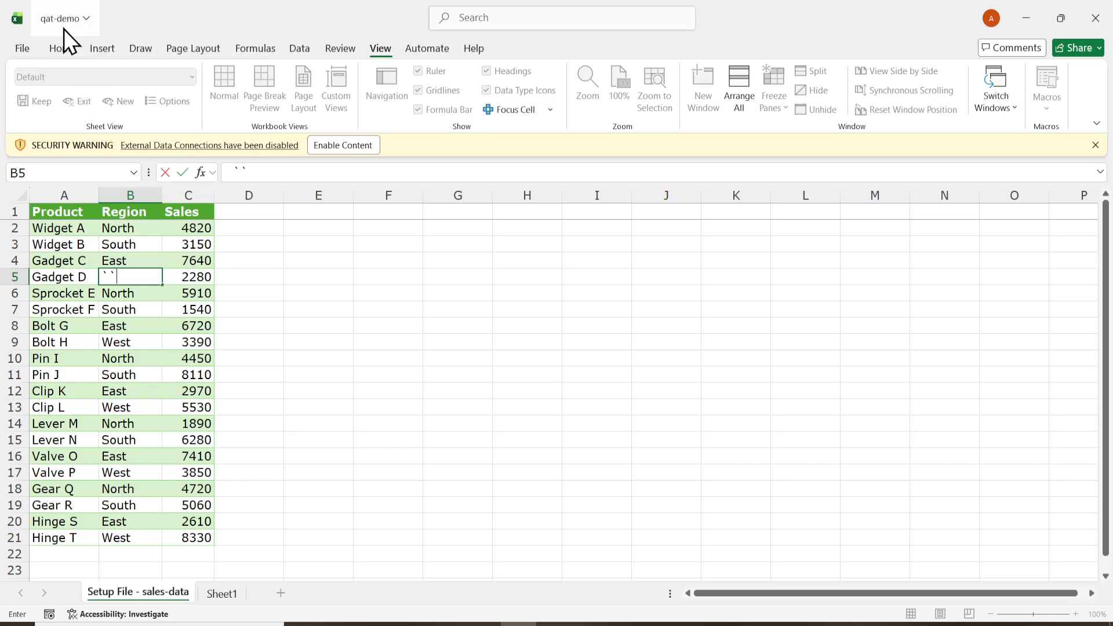
- Bring the hidden Quick Access Toolbar back into view
right_click(124, 19)
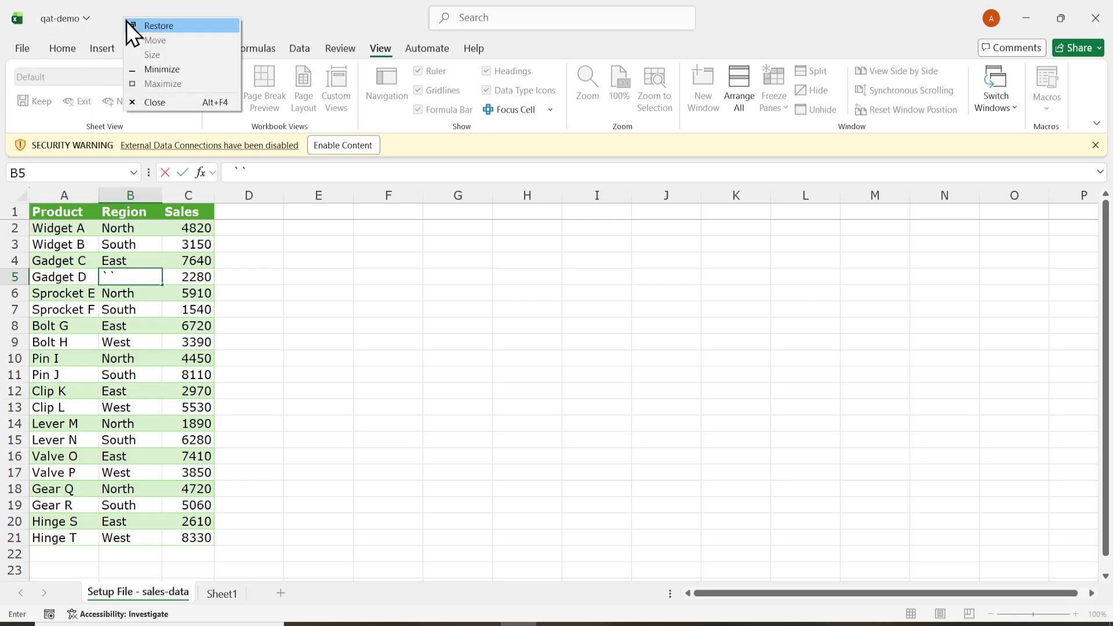
right_click(233, 127)
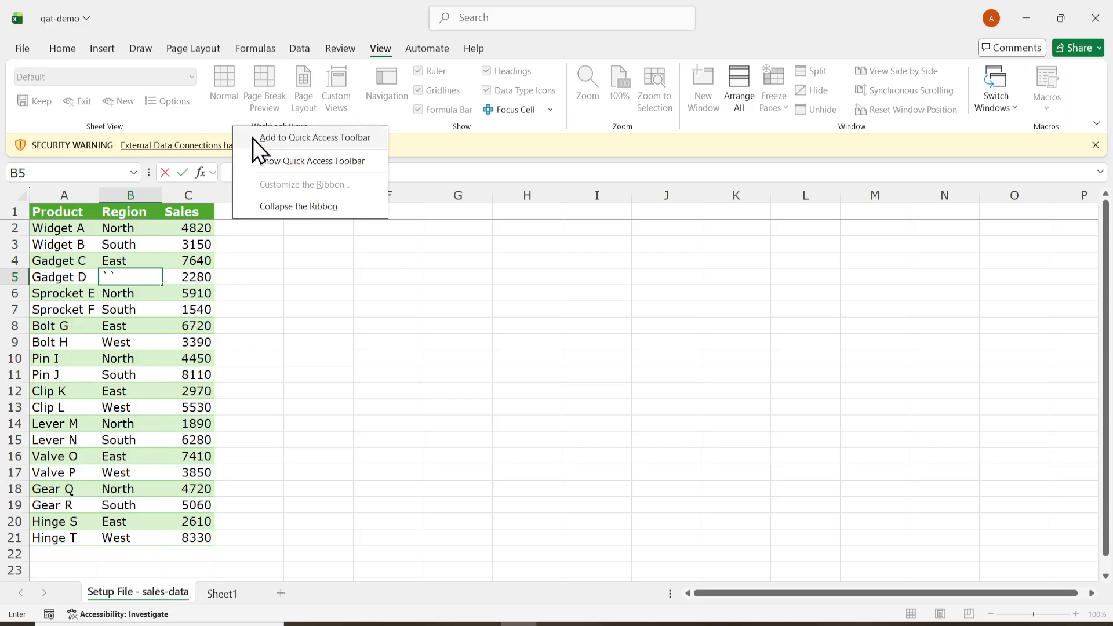
left_click(272, 163)
- Remove the AutoSave, Save, Undo and Redo commands from the Quick Access Toolbar
right_click(56, 18)
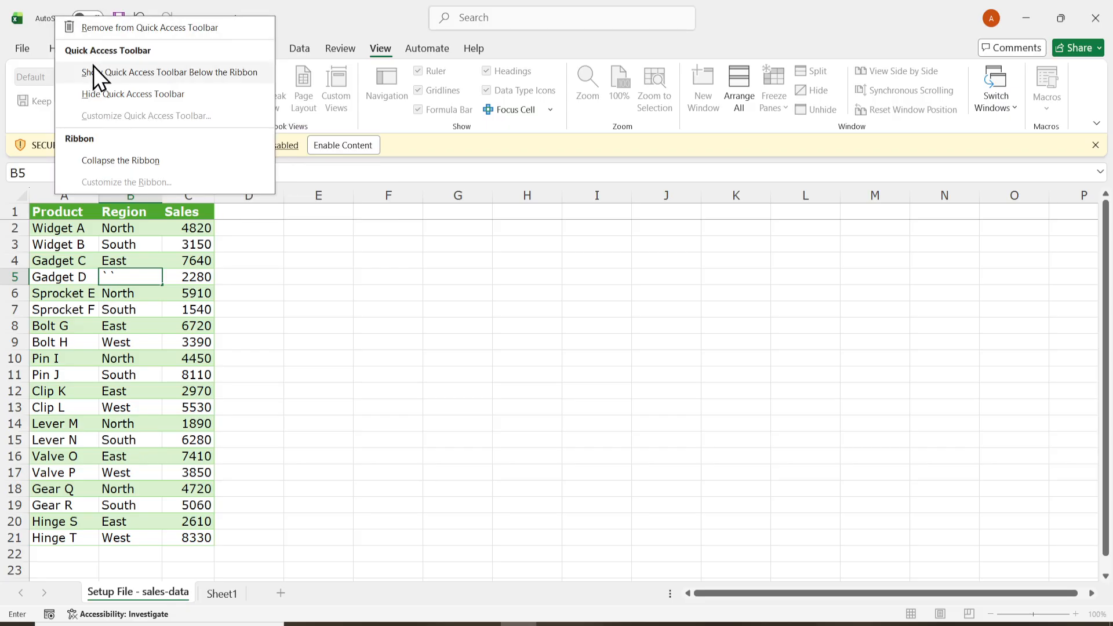
left_click(100, 26)
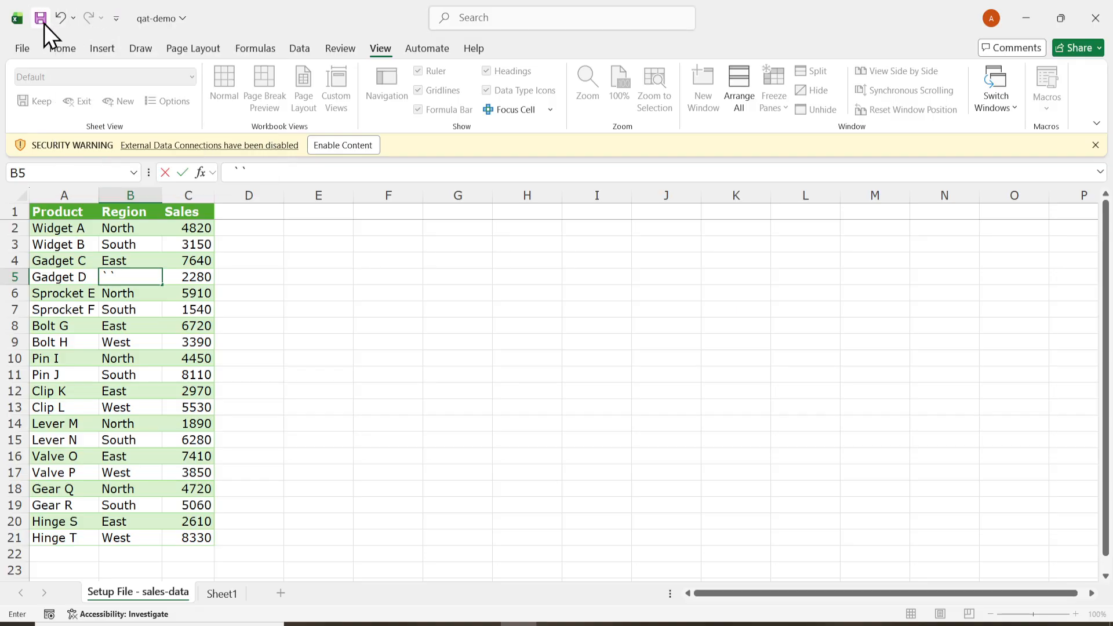
right_click(44, 24)
left_click(69, 32)
right_click(42, 18)
left_click(65, 29)
right_click(42, 17)
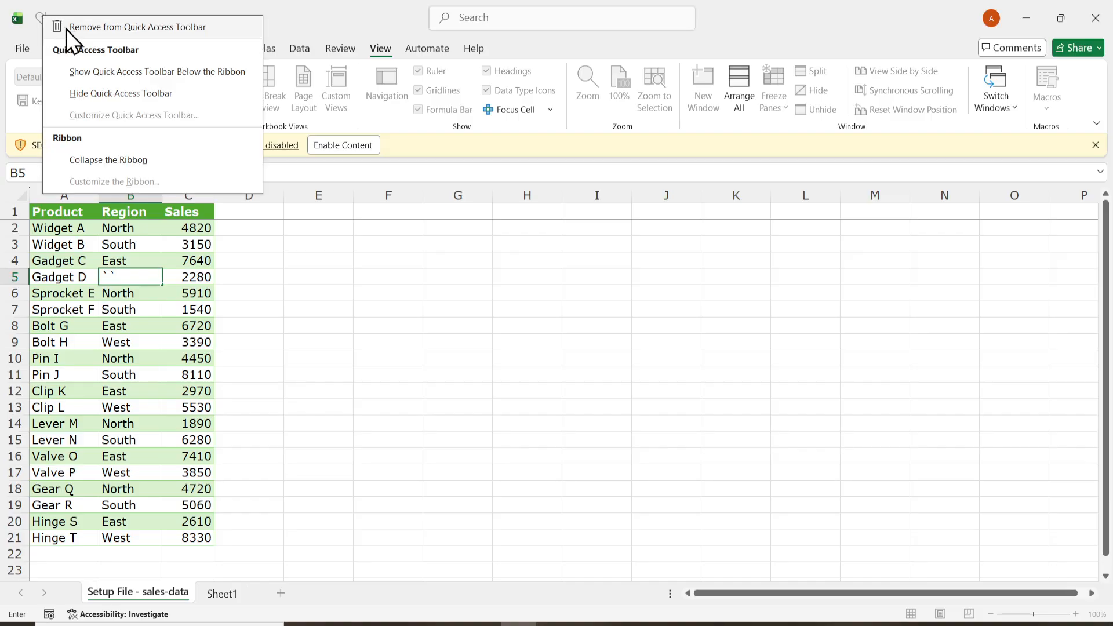
left_click(66, 29)
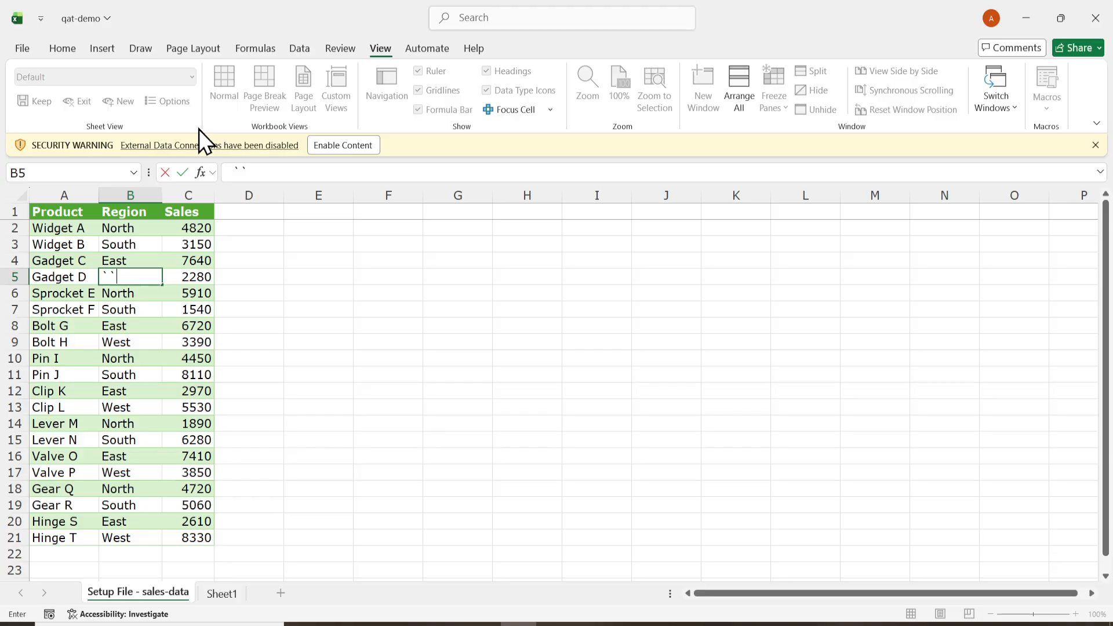
- Commit the pending entry in cell B5 and add the Freeze Panes gallery to the Quick Access Toolbar
left_click(199, 49)
left_click(292, 47)
left_click(377, 45)
key("Tab")
left_click(773, 107)
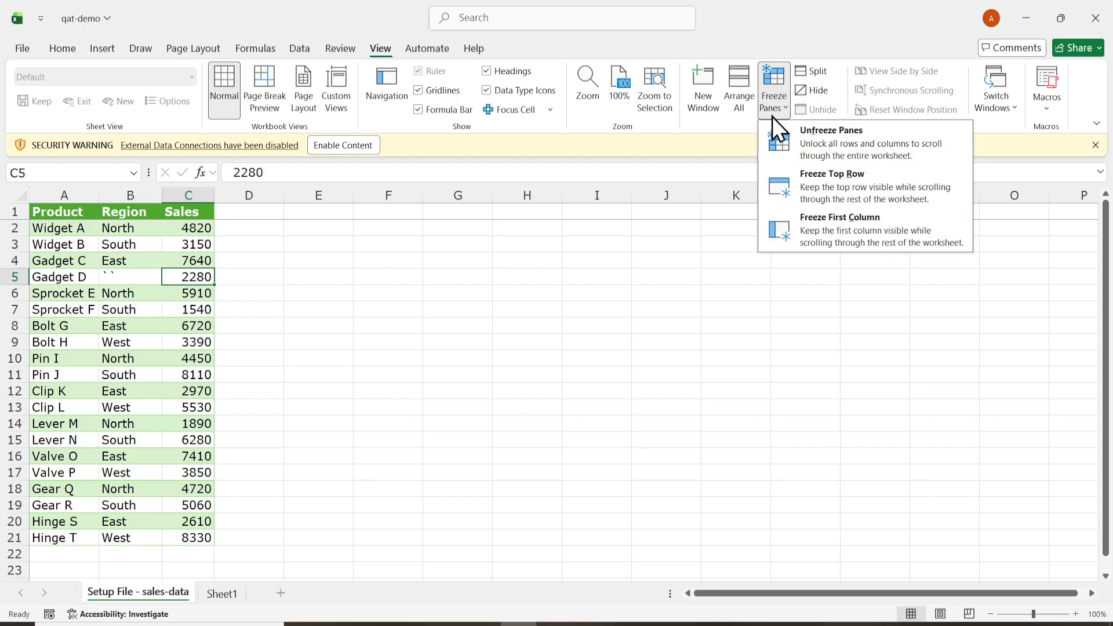
right_click(849, 185)
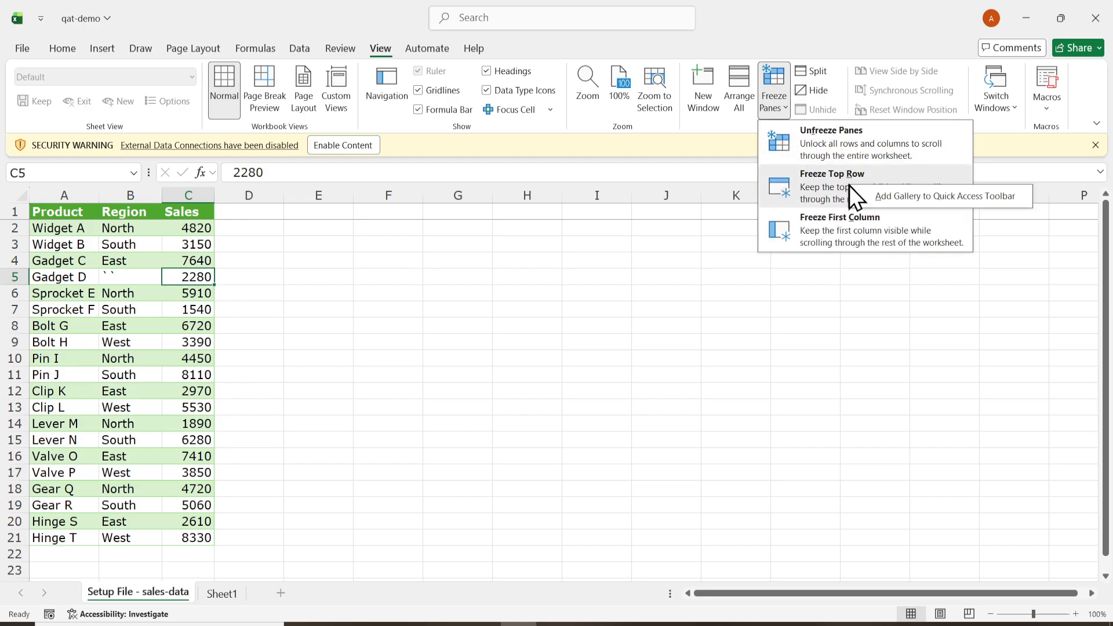
left_click(917, 200)
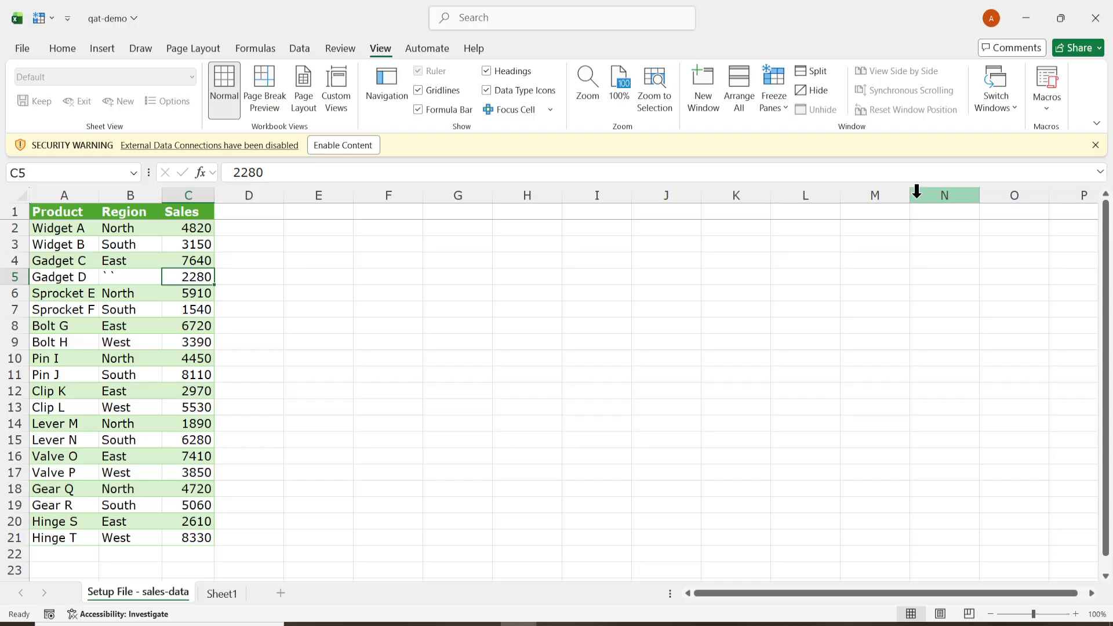
- Open the full customization settings for the Quick Access Toolbar and list All Commands as the available commands
left_click(67, 19)
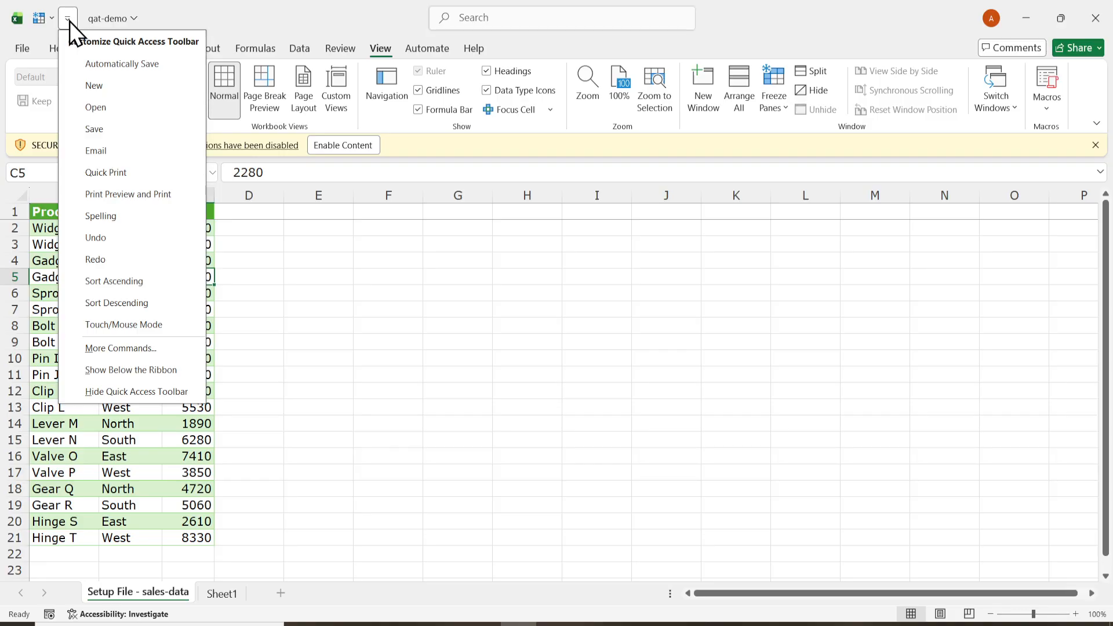
left_click(114, 356)
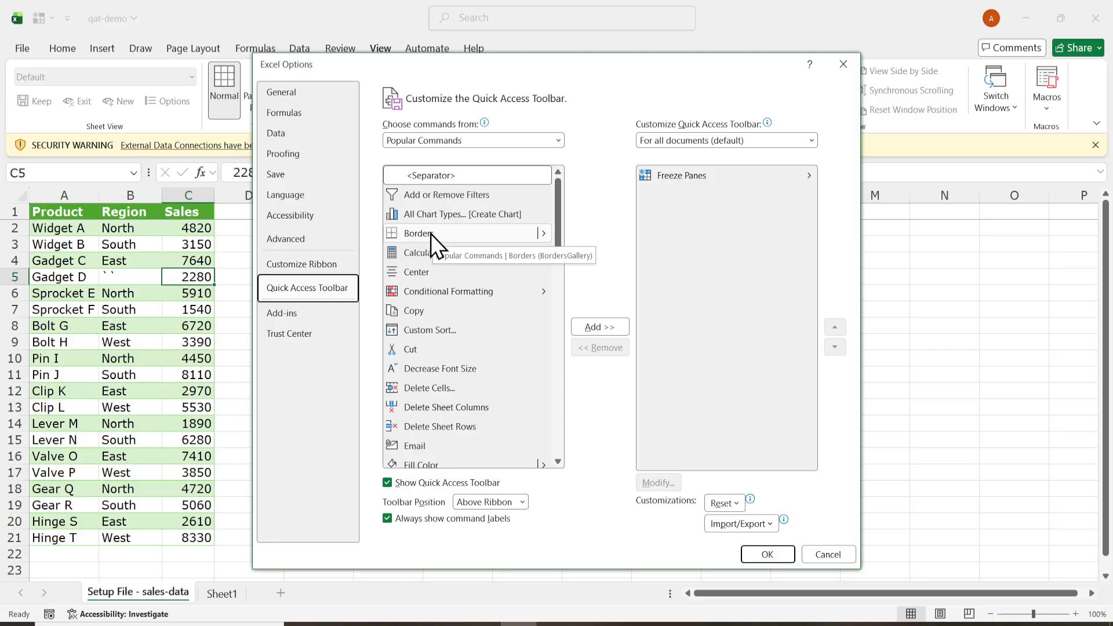
left_click(455, 144)
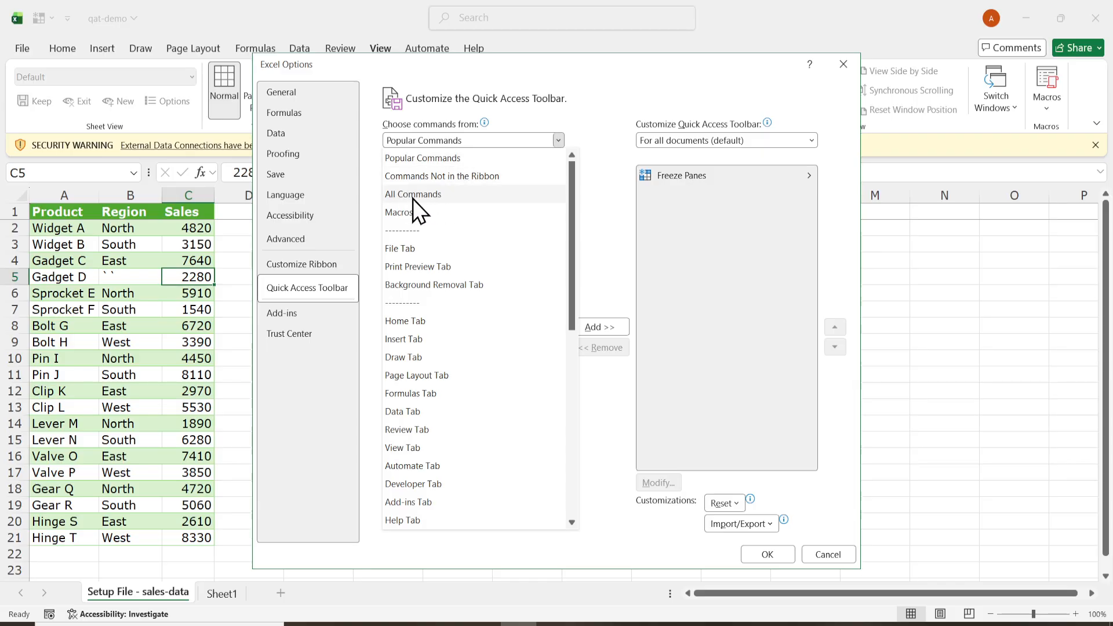
key("Escape")
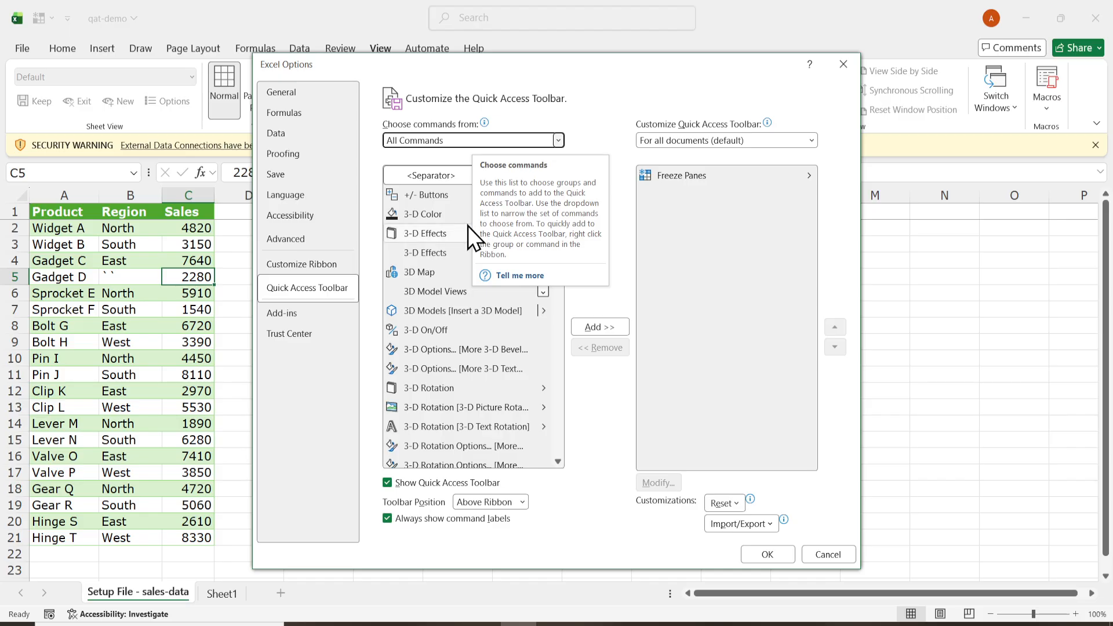
left_click(453, 179)
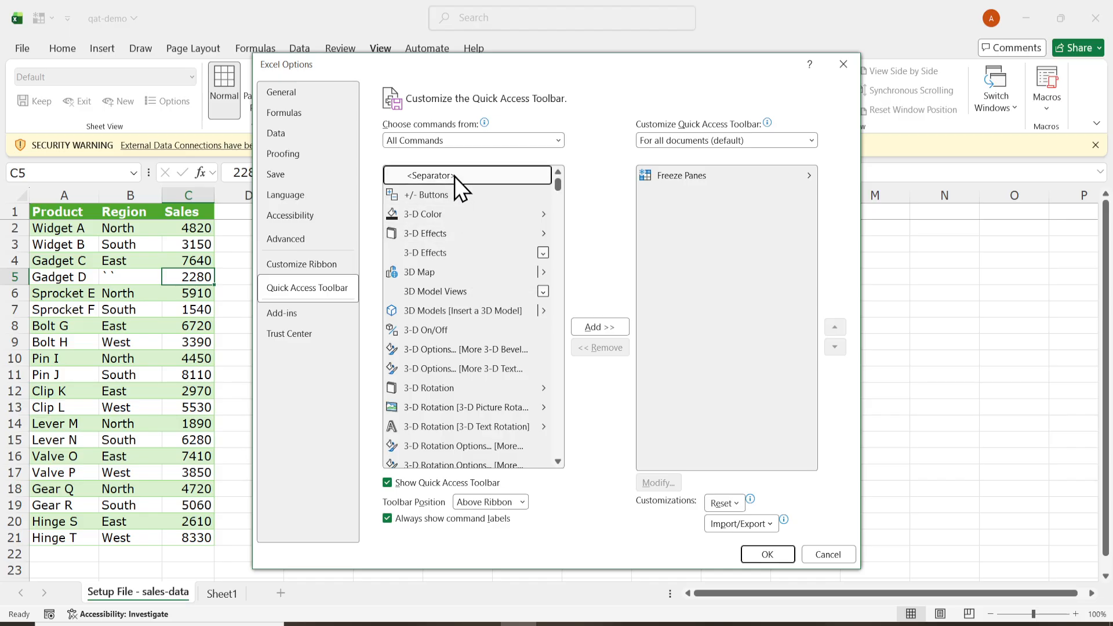
- Add the A-Z Sort... command to the Quick Access Toolbar, remove the duplicate second Sort... entry, and apply the customization
type("sort")
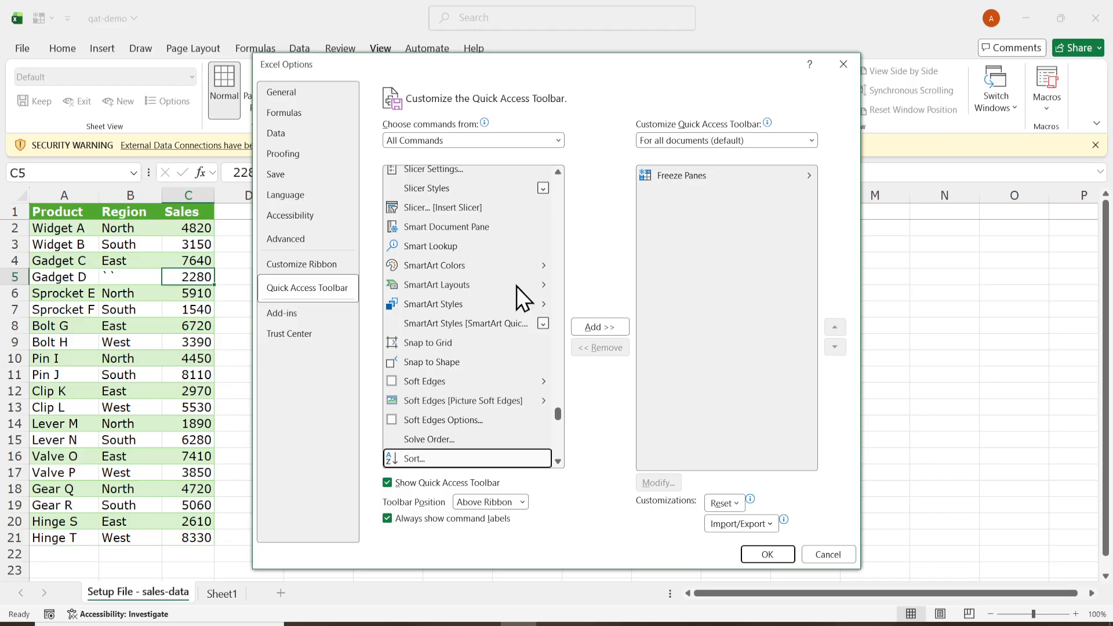
left_click_drag(558, 413, 563, 415)
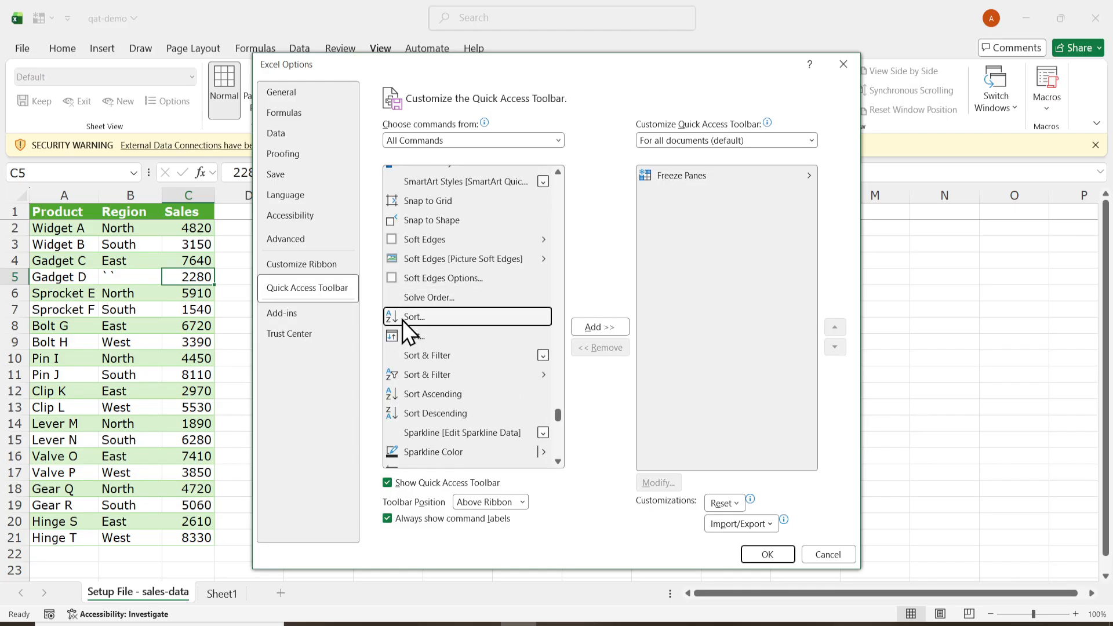
double_click(461, 322)
left_click(611, 329)
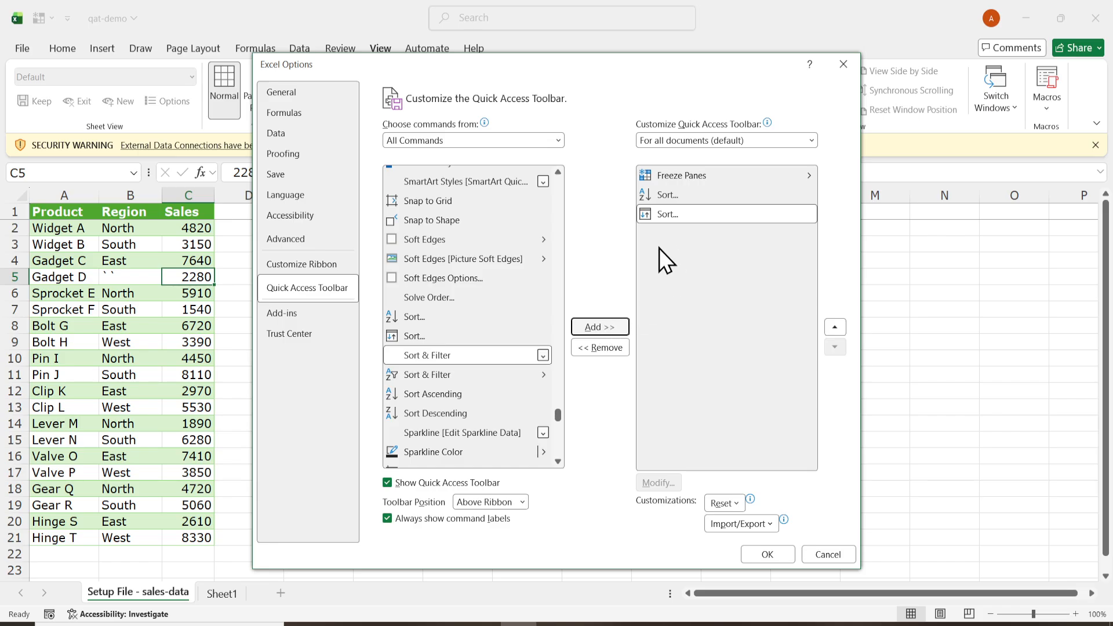
left_click(620, 348)
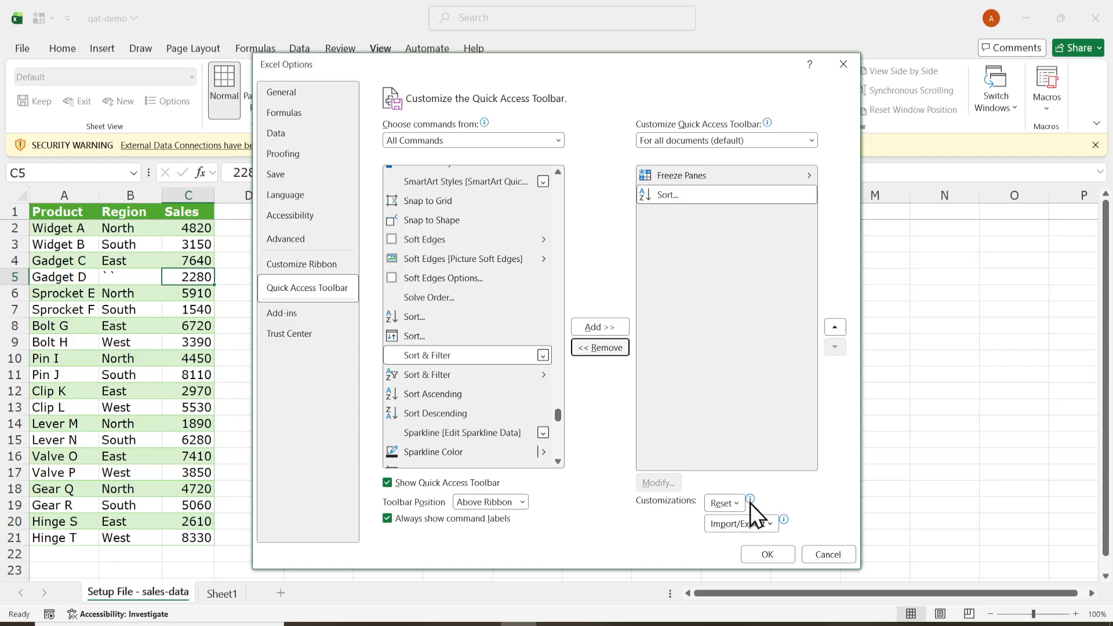
left_click(767, 555)
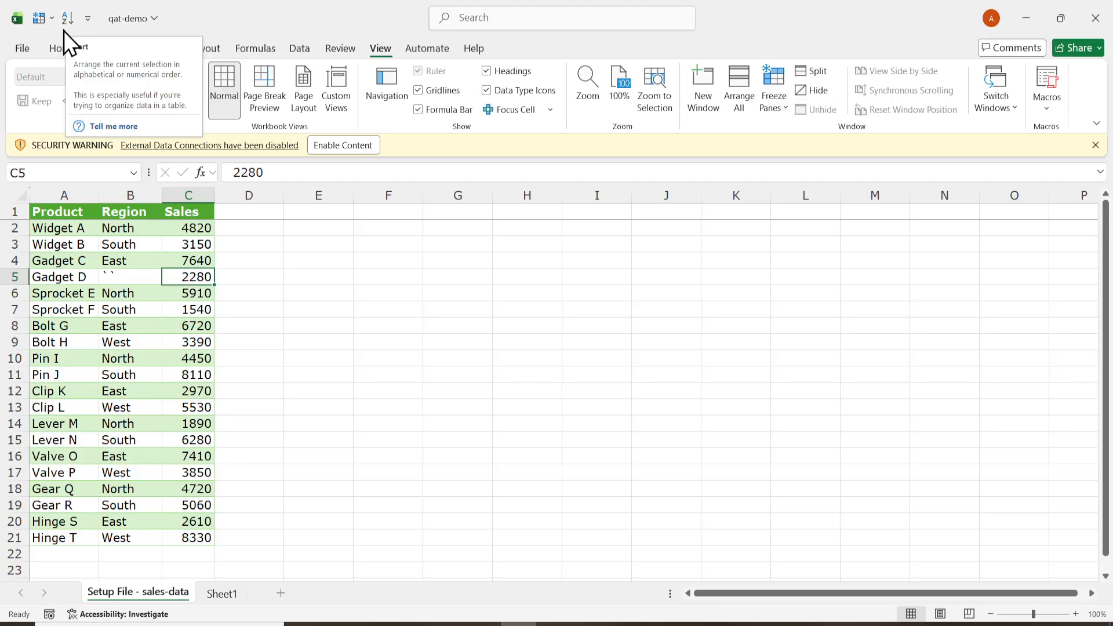
- Restore the Region value in cell B5 to West and select the Product header cell A1
left_click(120, 279)
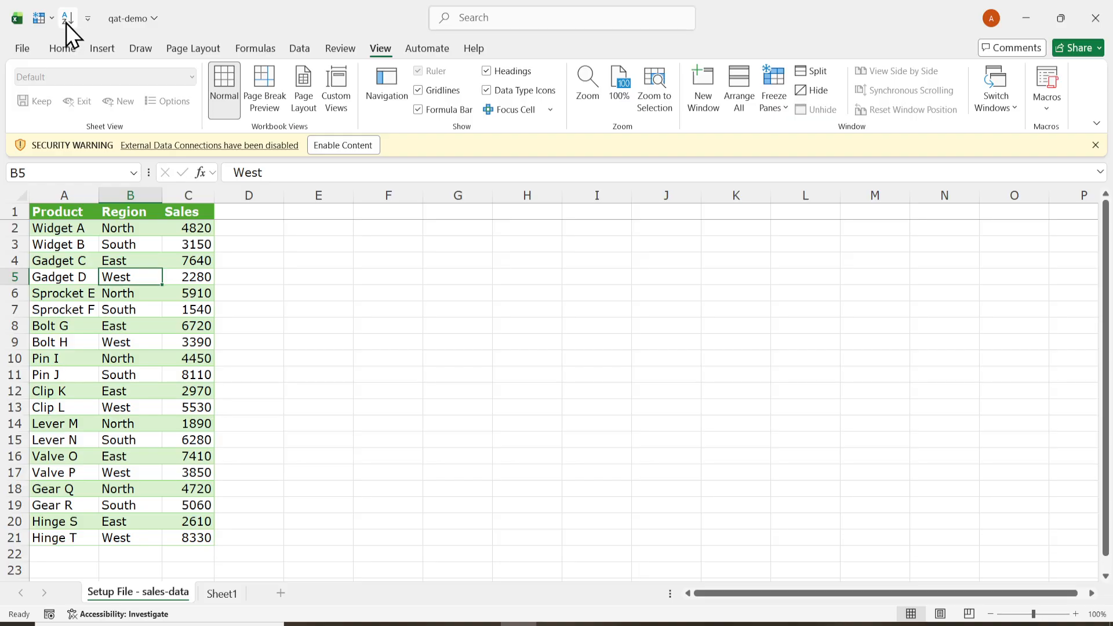
left_click(224, 292)
left_click(203, 309)
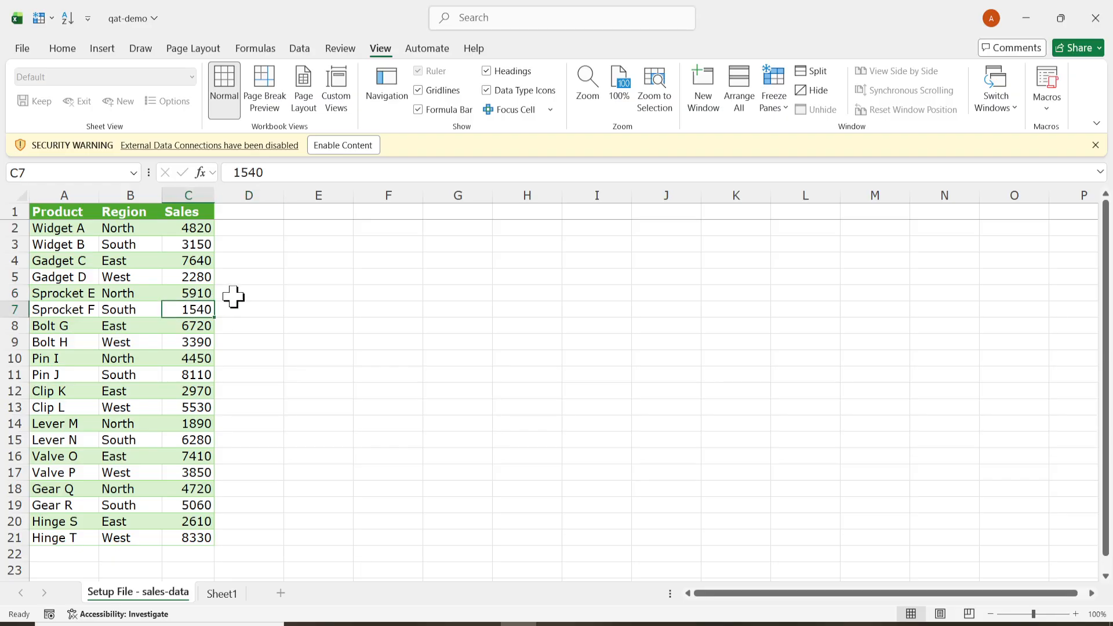
left_click(62, 229)
left_click(63, 210)
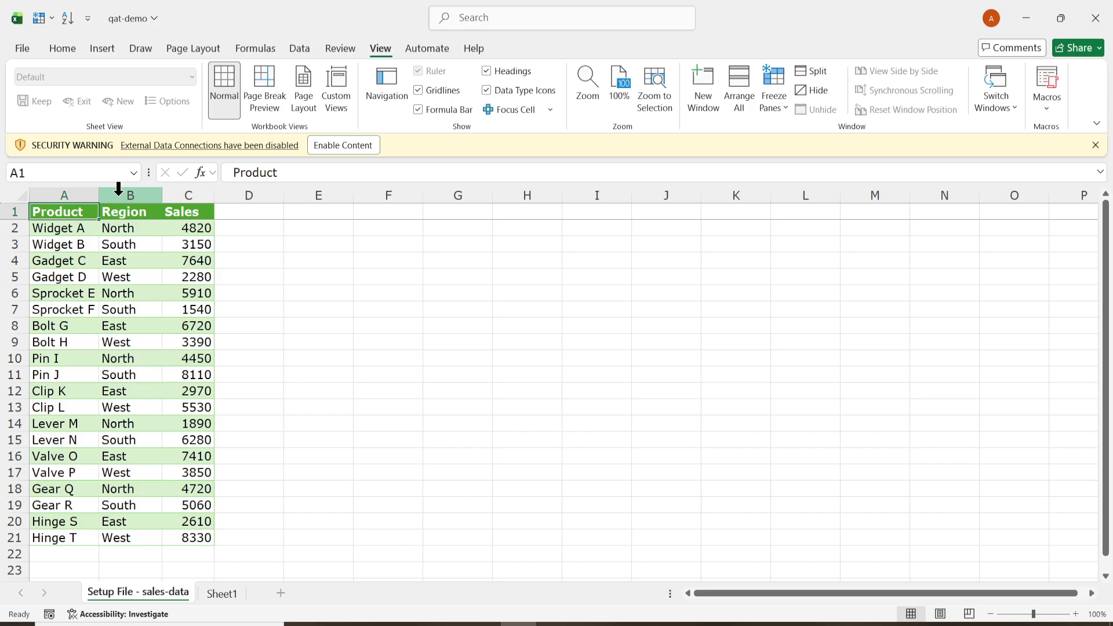
- Display the keyboard access hints and apply Freeze Top Row through the Quick Access Toolbar's Freeze Panes command
key("alt")
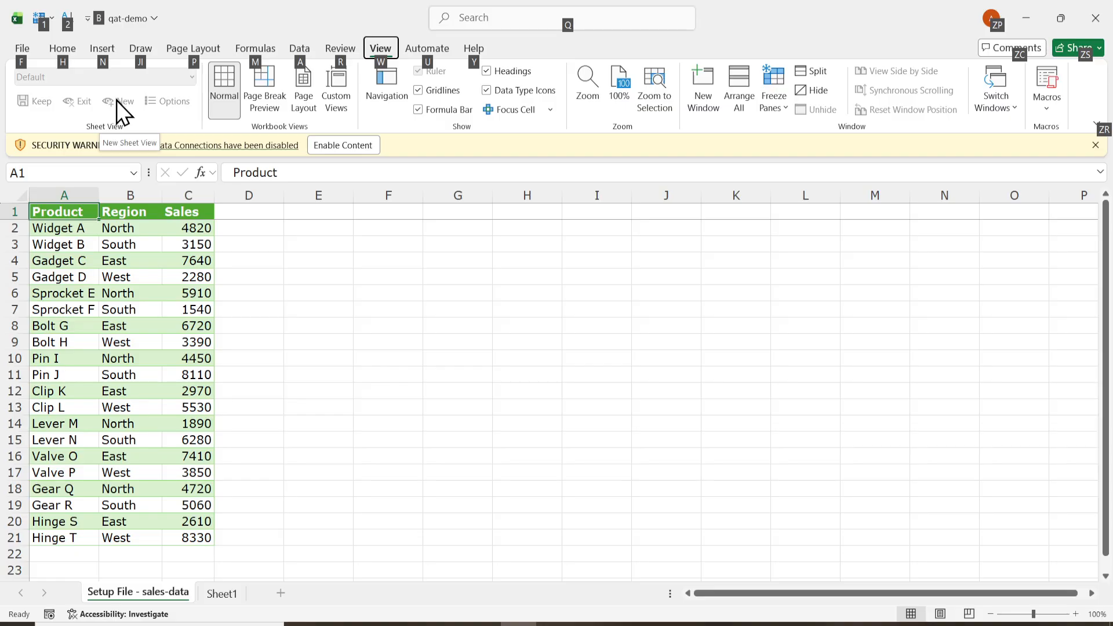
key("Escape")
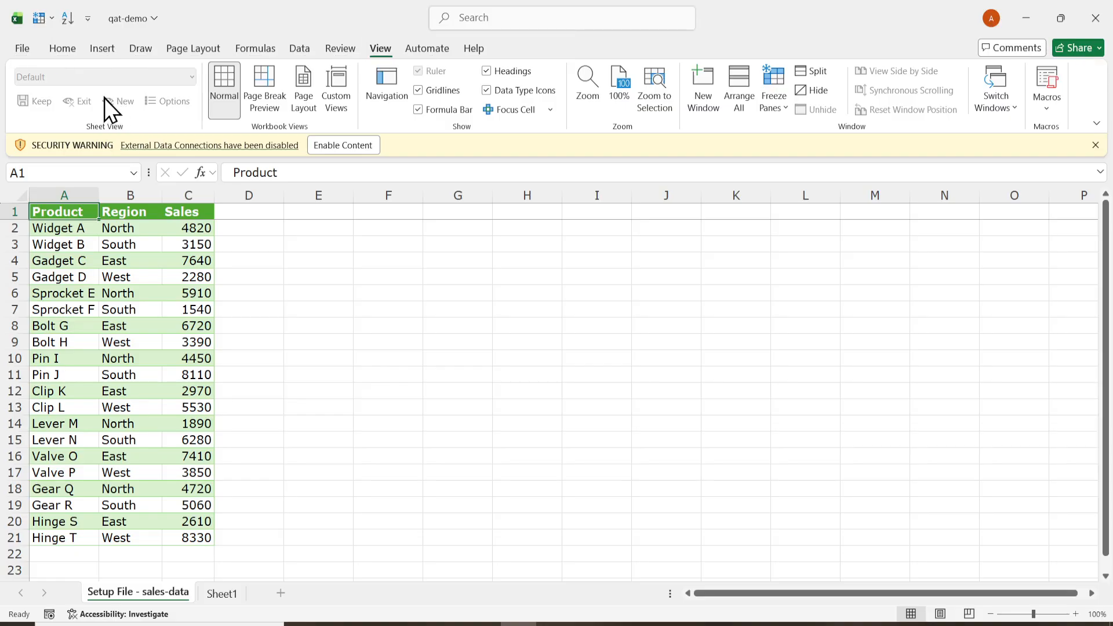
key("alt")
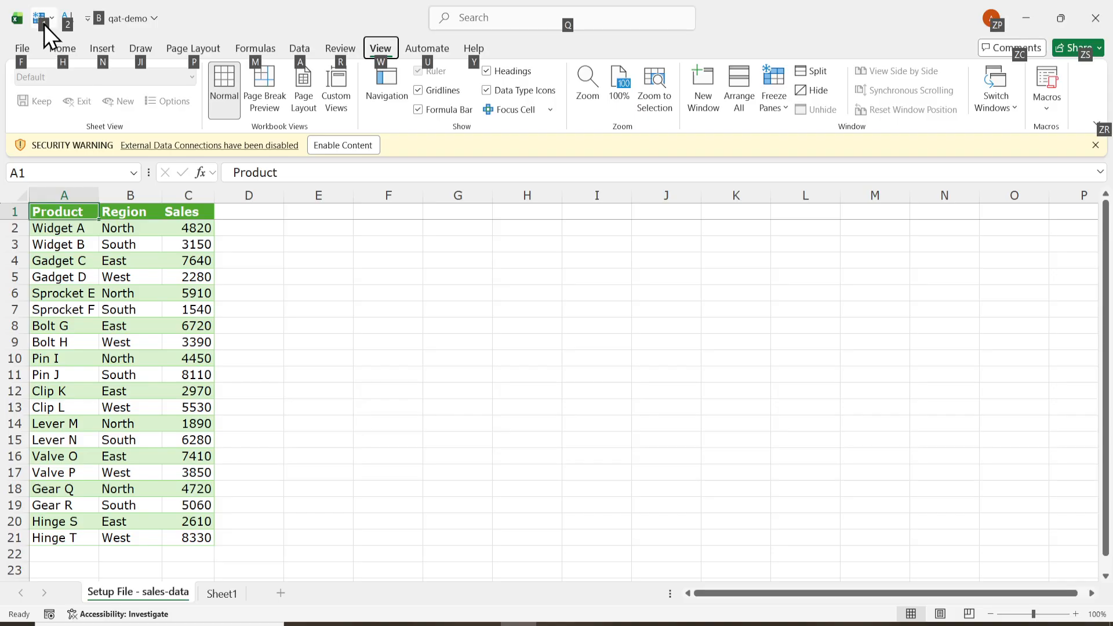
left_click(44, 25)
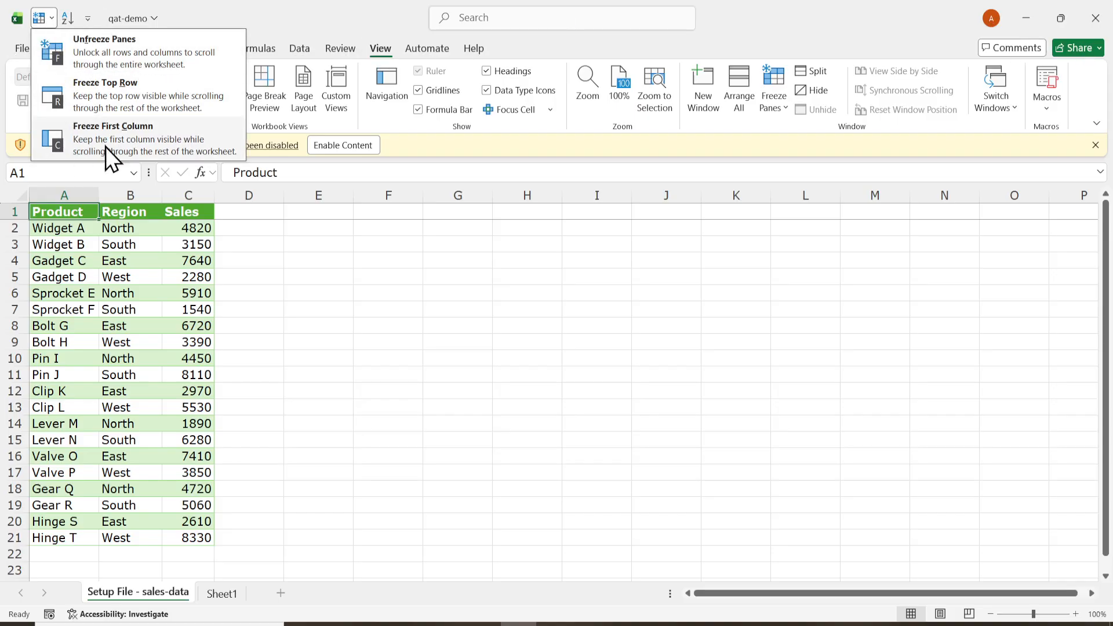
left_click(96, 90)
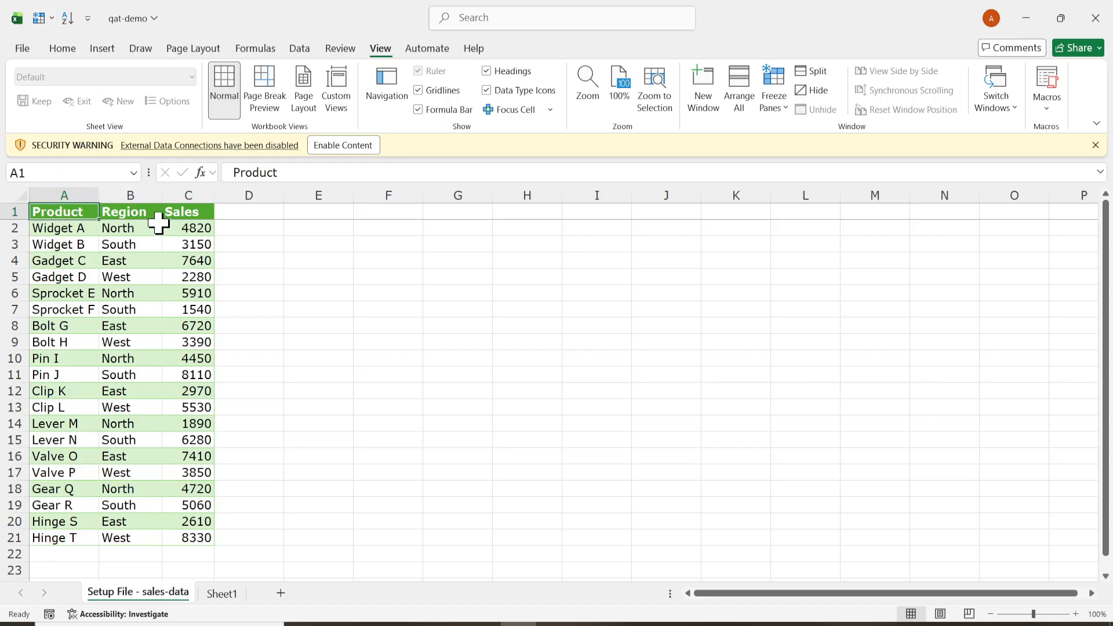
left_click(165, 258)
left_click(88, 215)
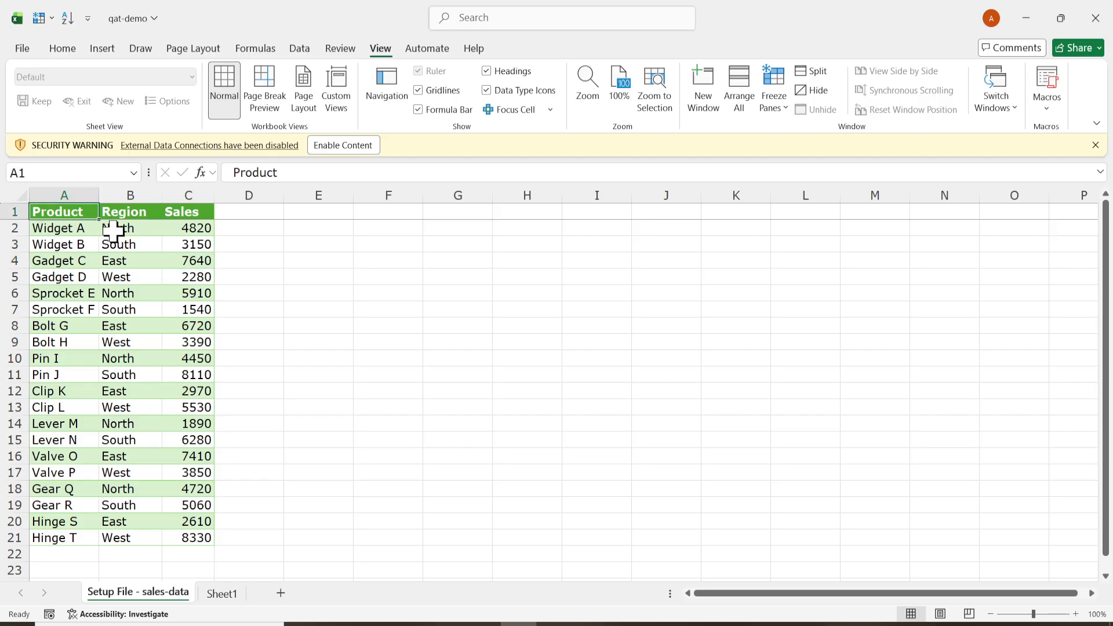
left_click(87, 228)
left_click(76, 210)
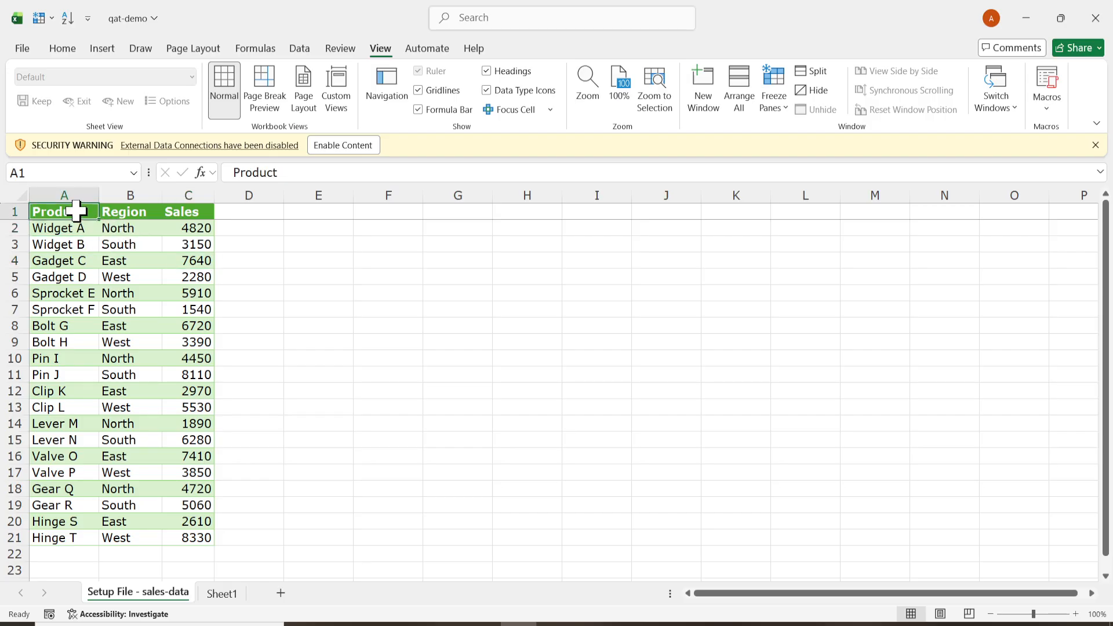
left_click(123, 230)
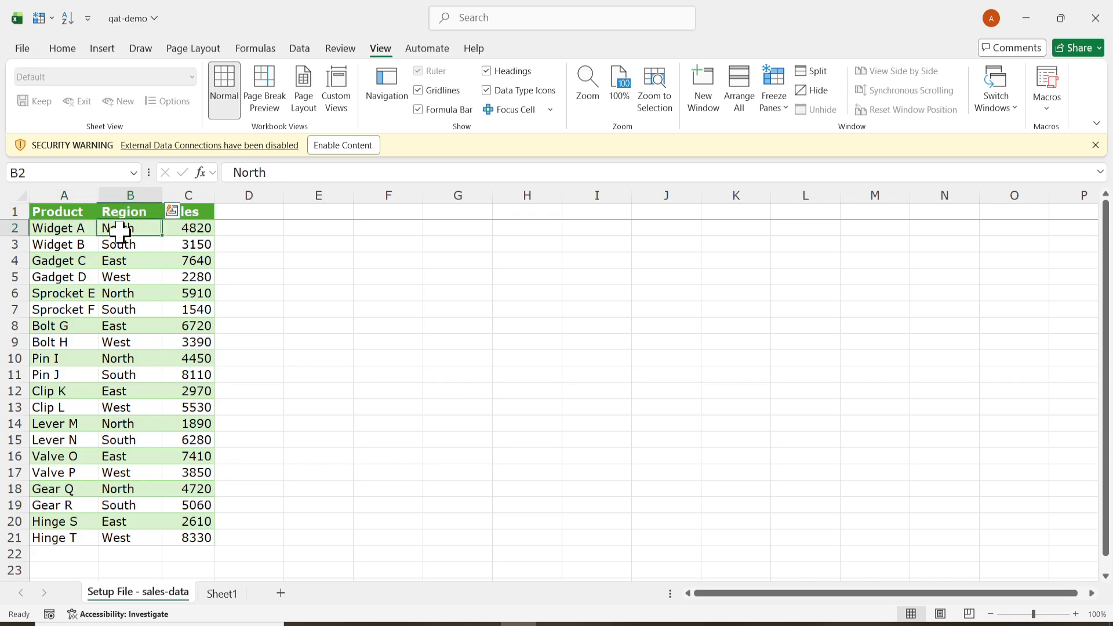
- Select the Sales header cell C1 and open the Sort settings for the table through the Quick Access Toolbar's Sort command
left_click(86, 229)
left_click(69, 212)
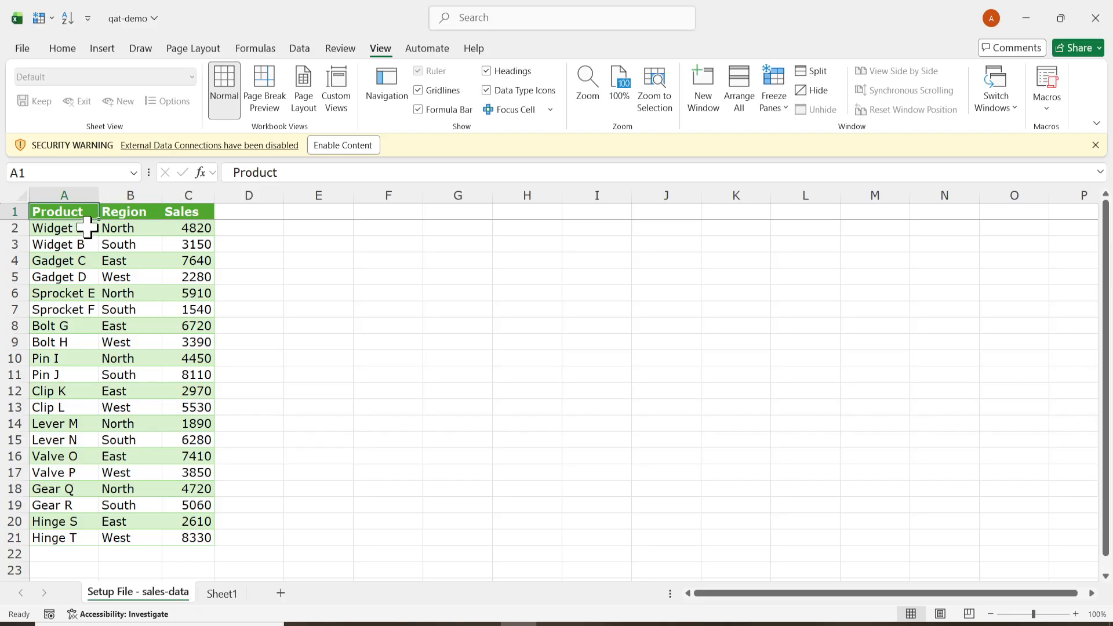
left_click(171, 214)
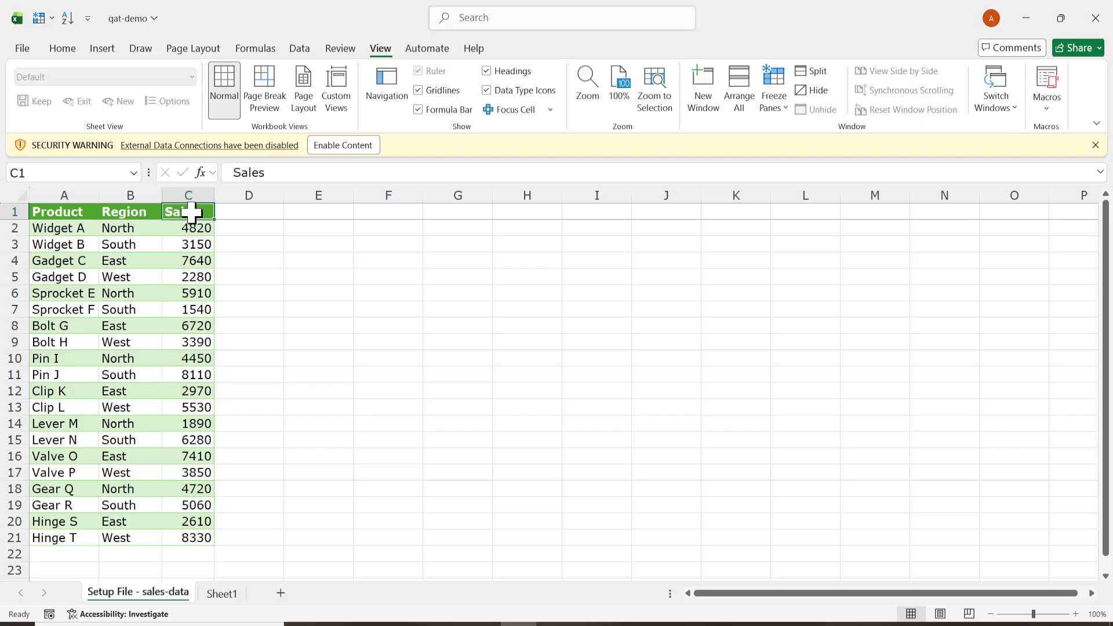
key("alt+2")
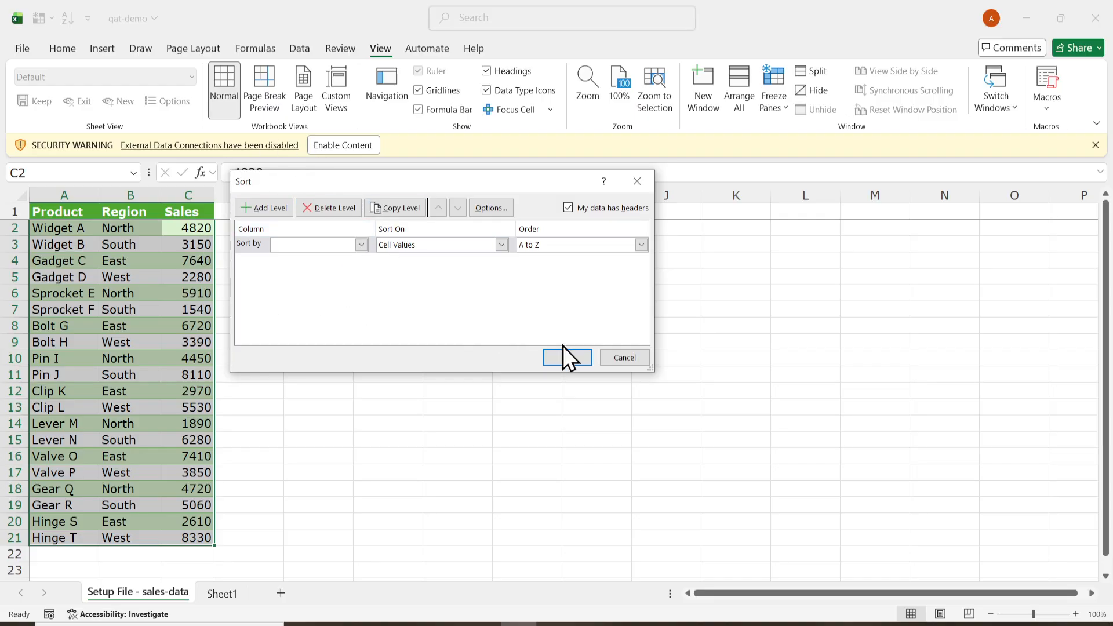
left_click(581, 361)
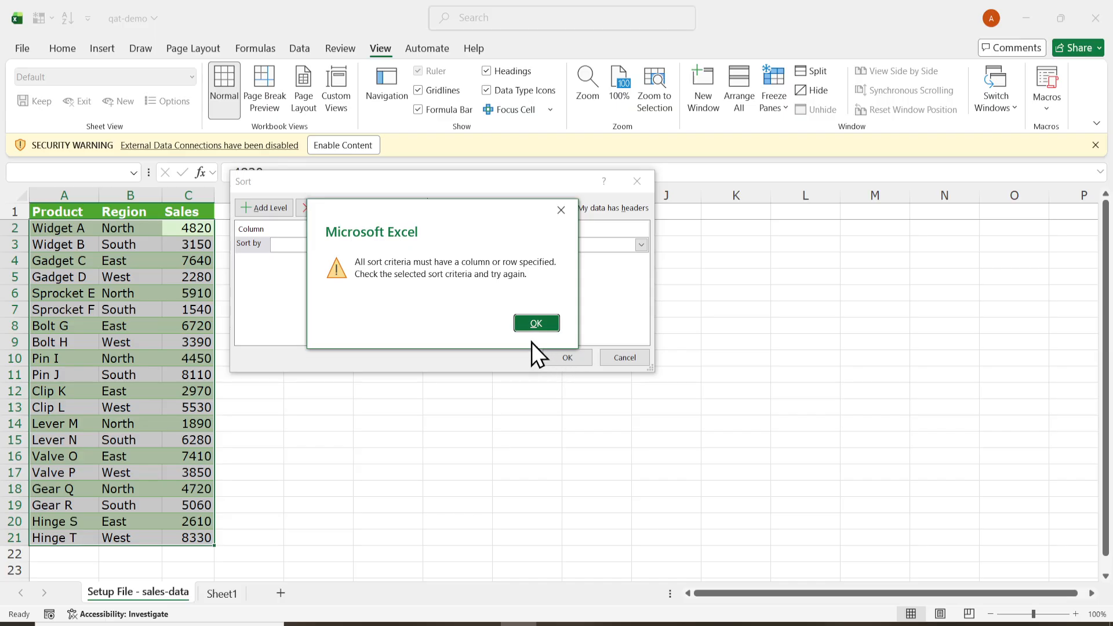
left_click(528, 326)
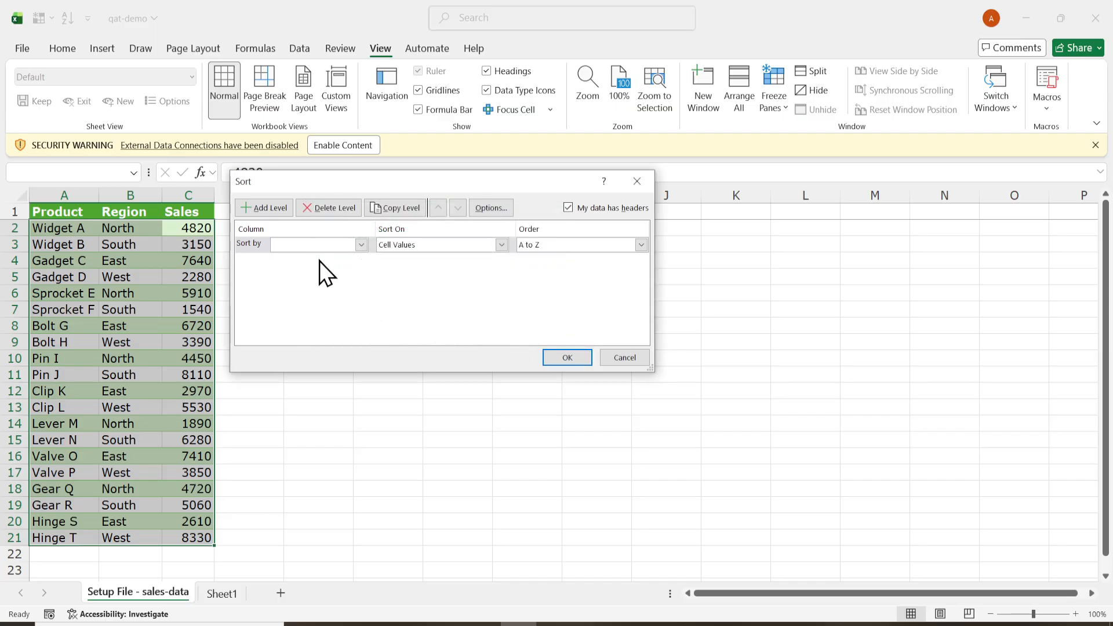
- Sort the sales table by Product on cell values in A to Z order and select the empty cell G17
left_click(321, 248)
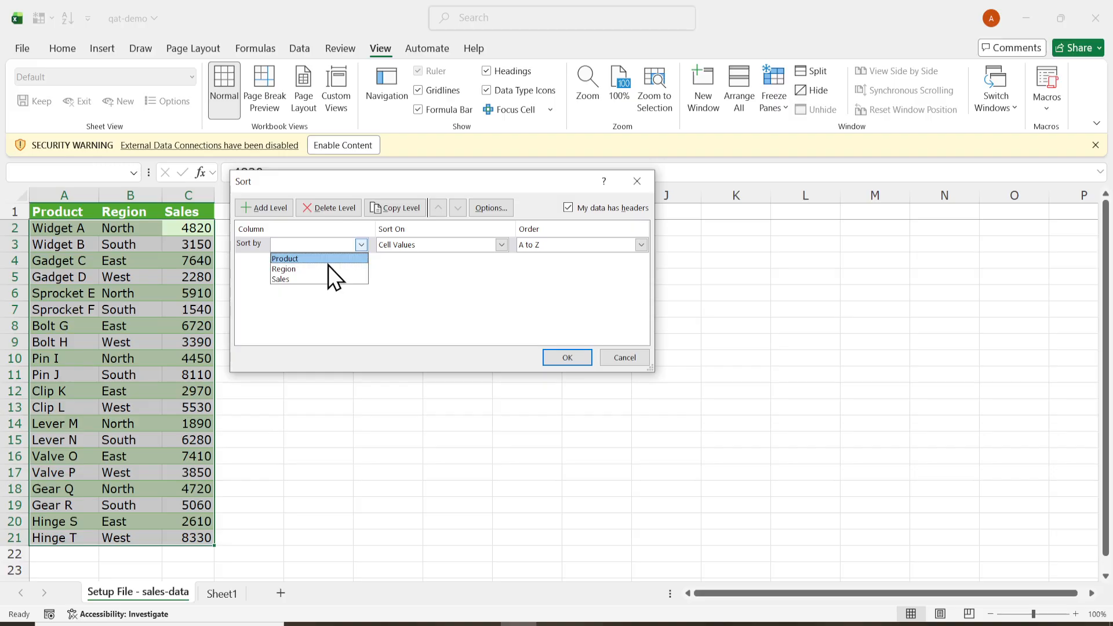
left_click(328, 264)
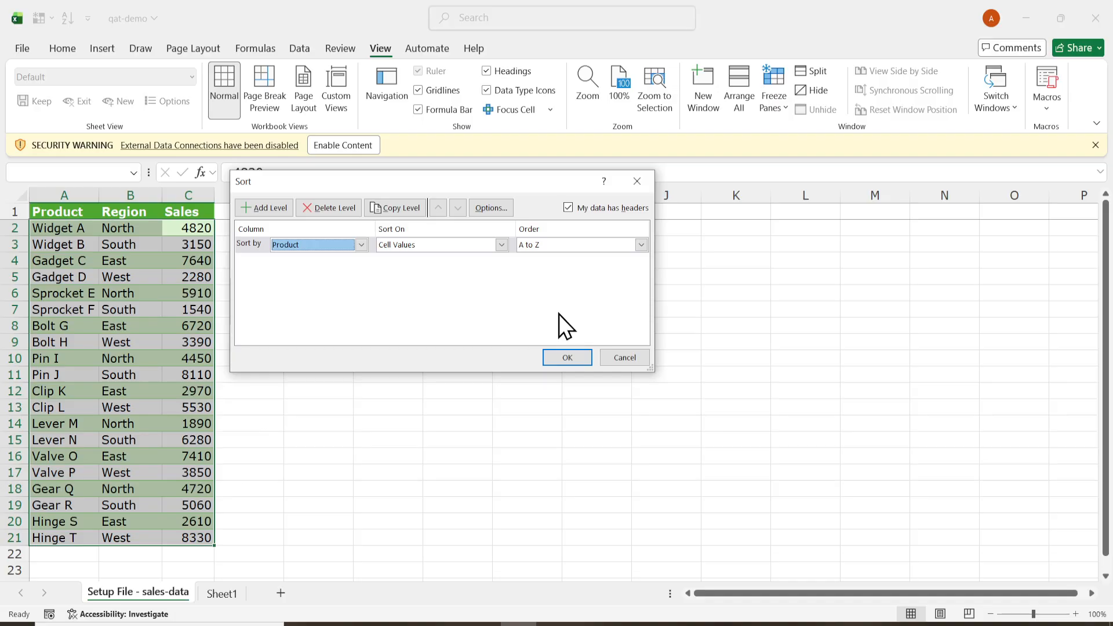
left_click(565, 353)
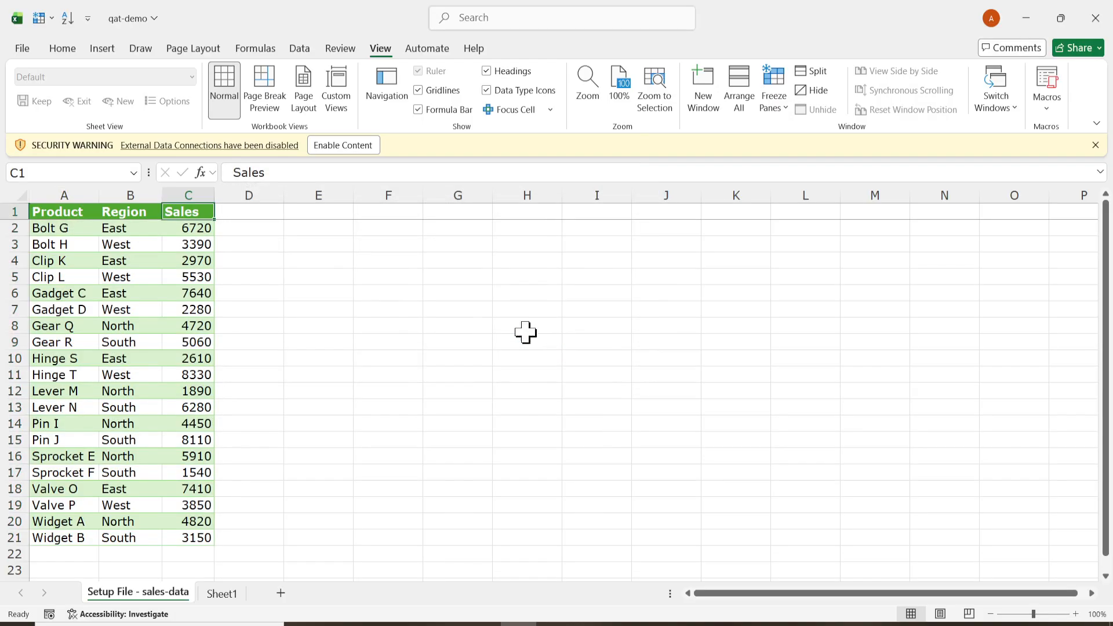
left_click(473, 474)
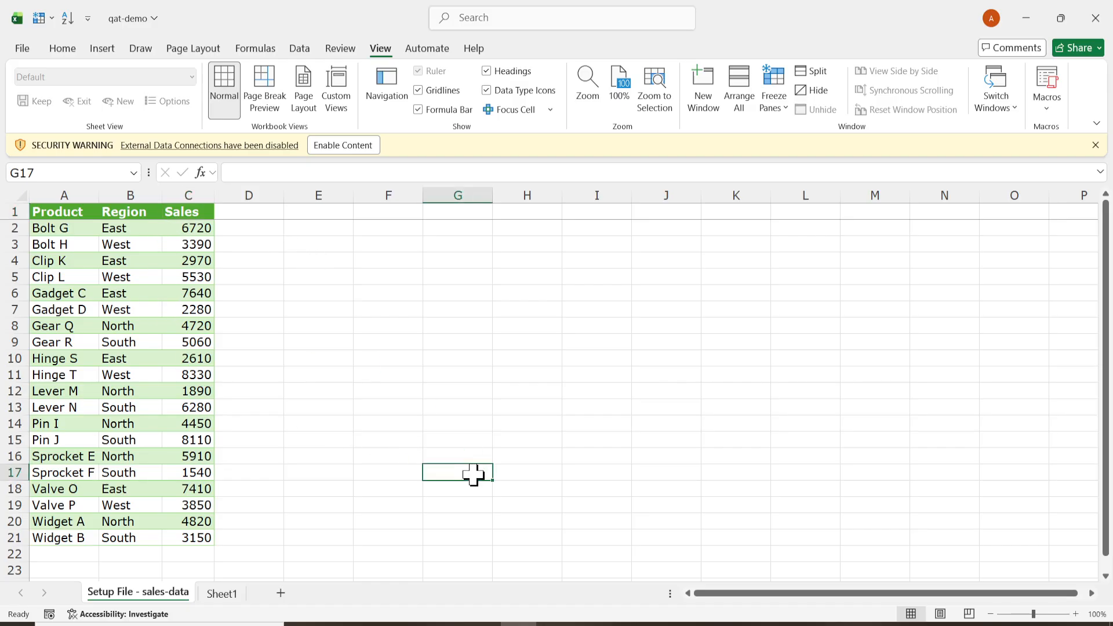